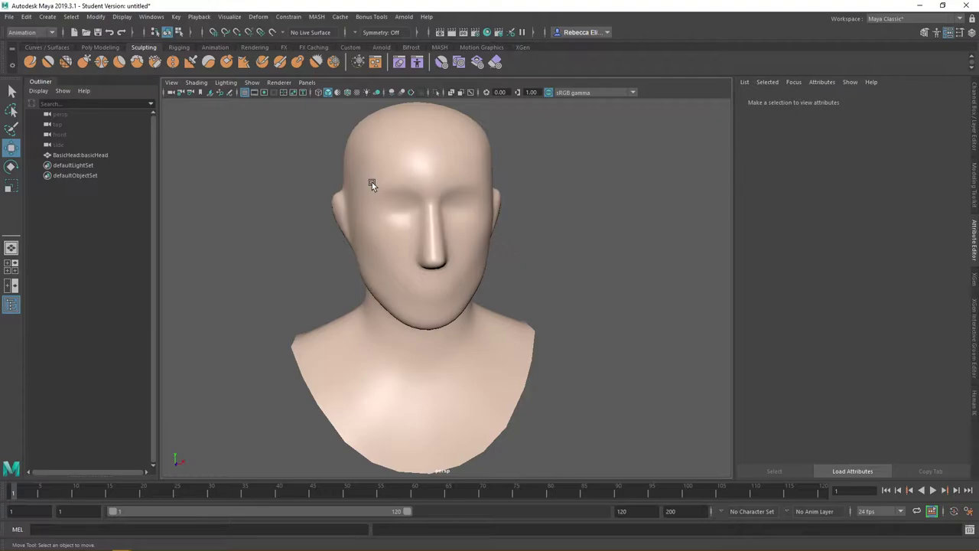
Select the head mesh and switch it to face component mode
{"action": "left_click", "coordinate": [377, 179]}
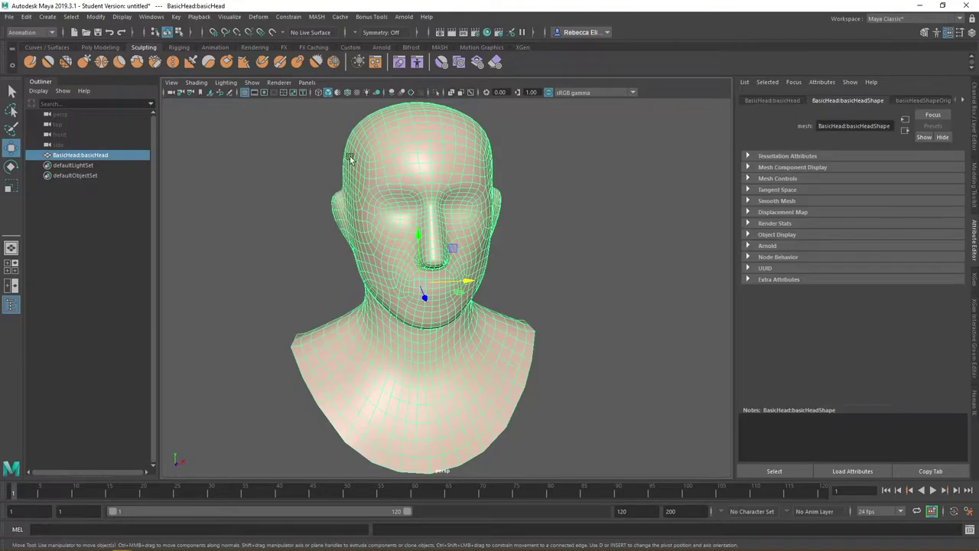
{"action": "right_click", "coordinate": [404, 136]}
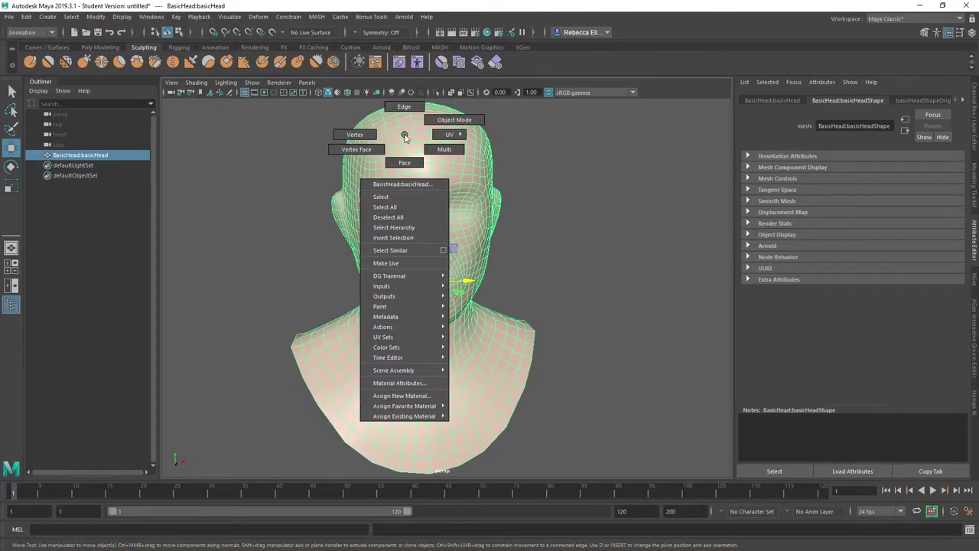
{"action": "right_click_drag", "start_coordinate": [405, 136], "coordinate": [404, 162]}
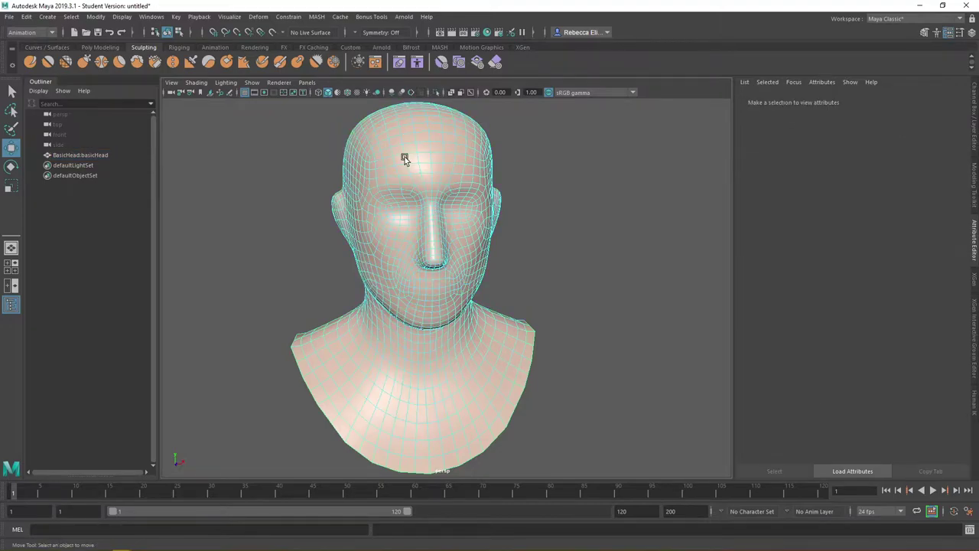
Select three forehead faces, push them in and back, then clear the selection
{"action": "left_click", "coordinate": [399, 158]}
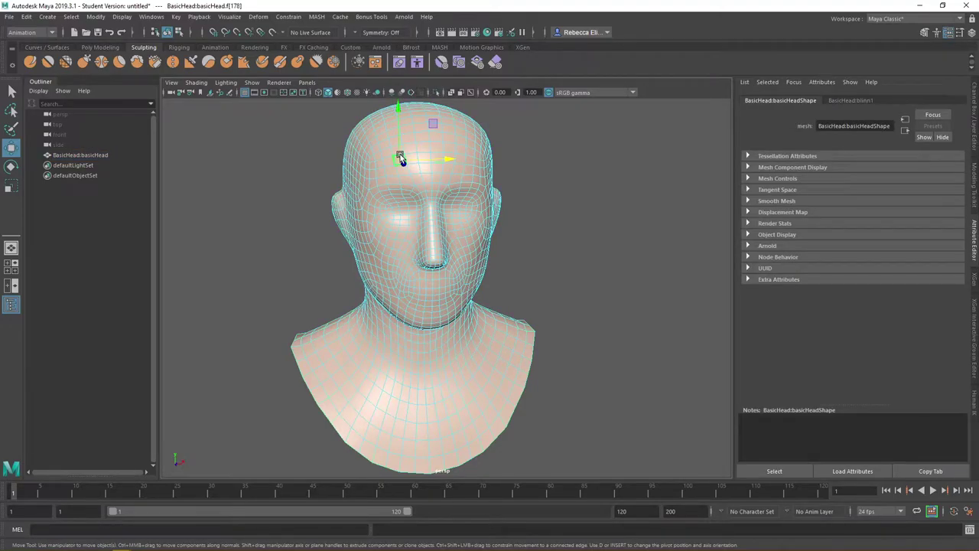
{"action": "left_click", "coordinate": [409, 160]}
{"action": "left_click", "coordinate": [424, 159], "text": "shift"}
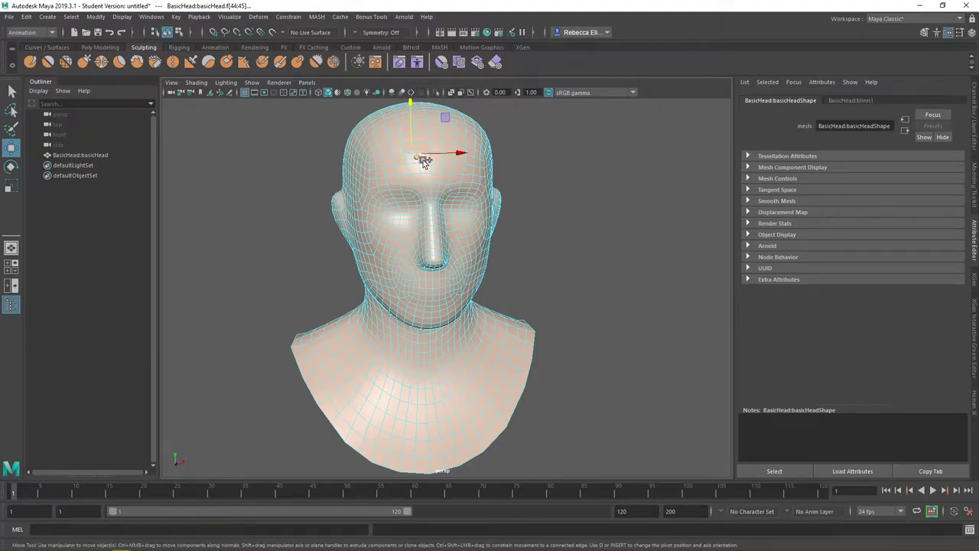
{"action": "left_click", "coordinate": [398, 153], "text": "shift"}
{"action": "mouse_move", "coordinate": [417, 159]}
{"action": "left_mouse_down"}
{"action": "mouse_move", "coordinate": [417, 184]}
{"action": "mouse_move", "coordinate": [420, 154]}
{"action": "left_mouse_up"}
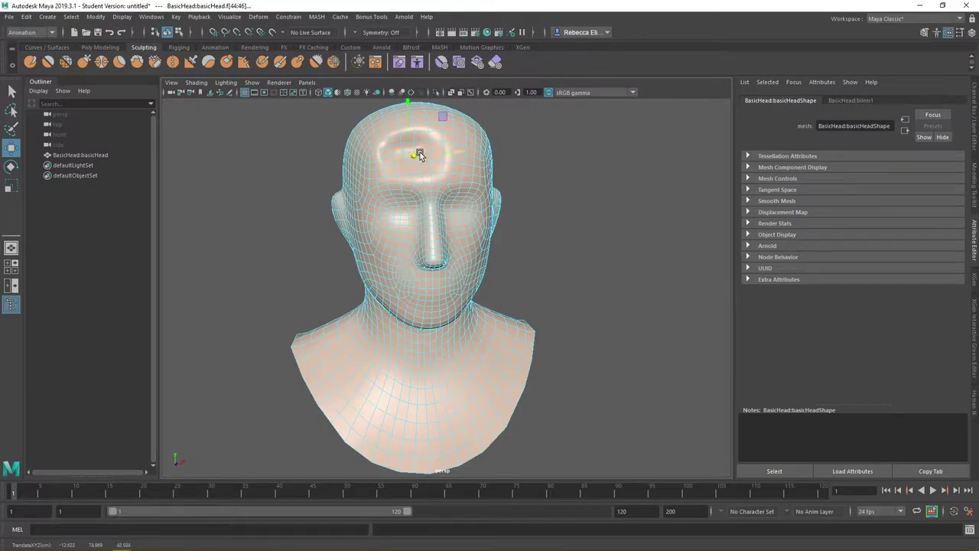
{"action": "left_click", "coordinate": [272, 169]}
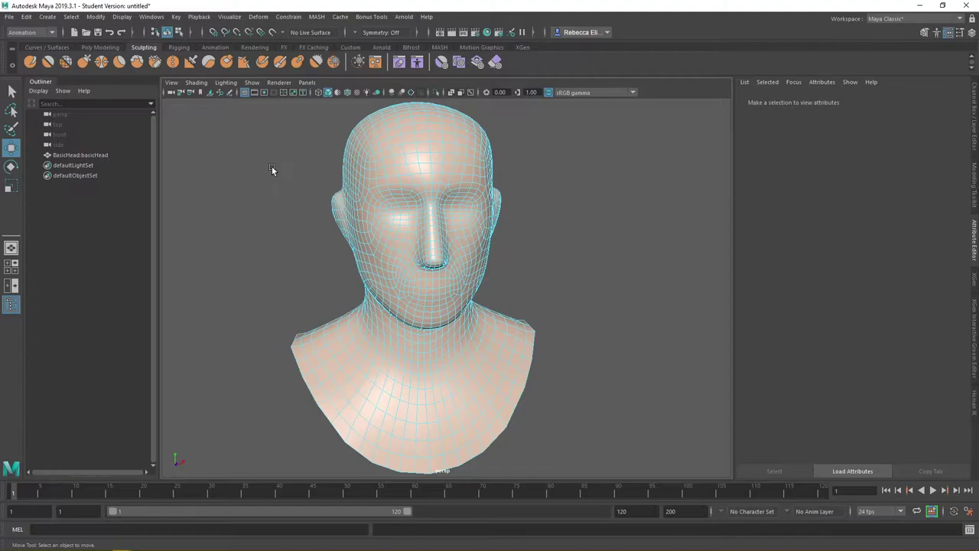
Return the head to object mode and deselect it
{"action": "right_click_drag", "start_coordinate": [363, 163], "coordinate": [393, 152]}
{"action": "scroll", "coordinate": [382, 195], "scroll_direction": "down", "scroll_amount": 3}
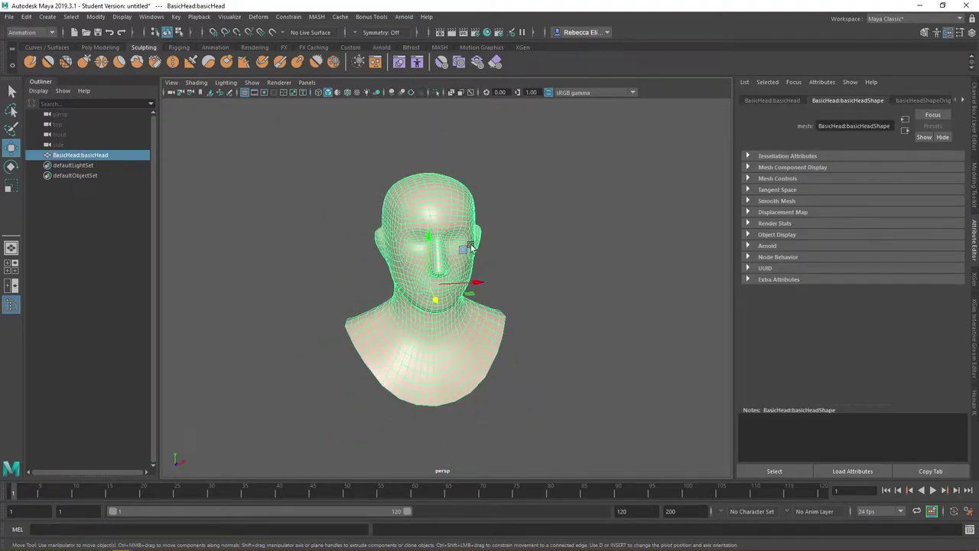
{"action": "left_click", "coordinate": [555, 231]}
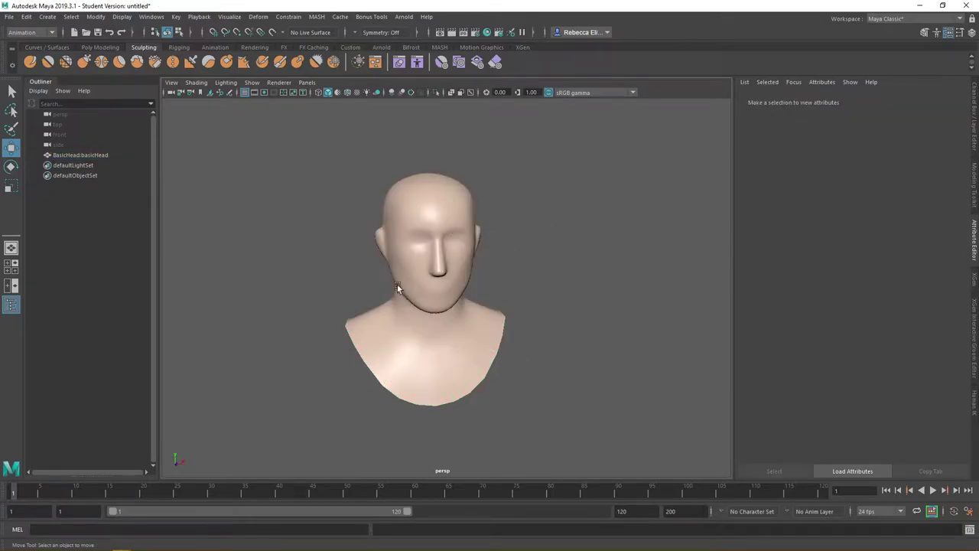
Browse the Bipeds example meshes in the Content Browser, then close it
{"action": "left_click", "coordinate": [495, 61]}
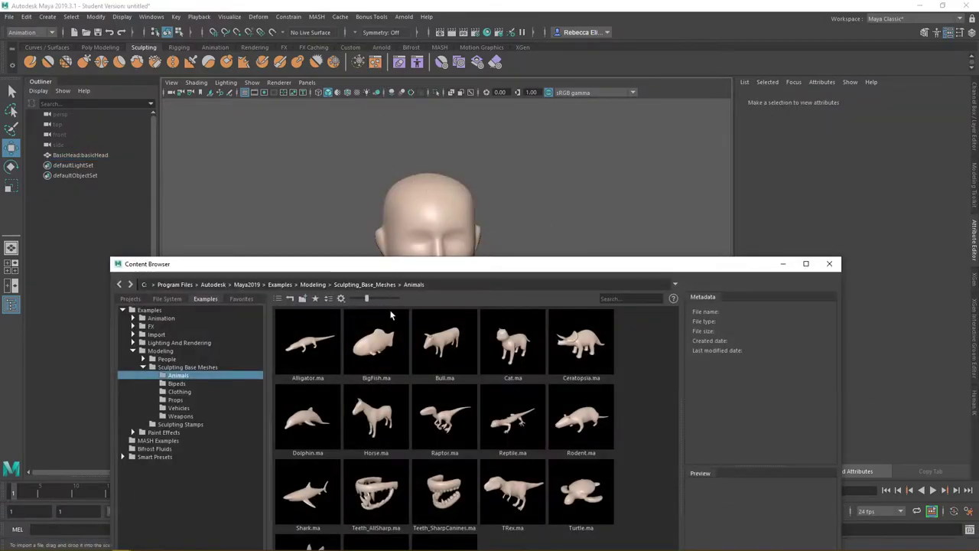
{"action": "left_click", "coordinate": [199, 384]}
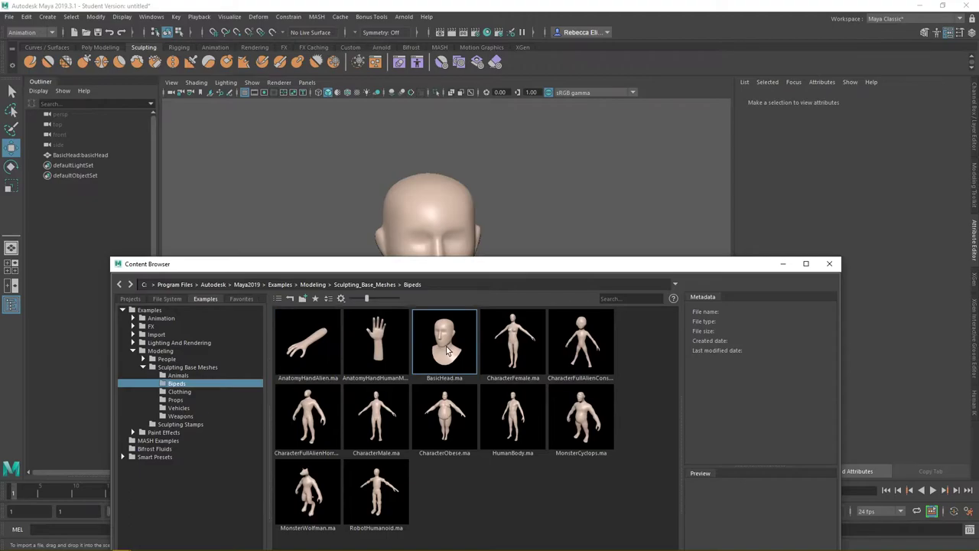
{"action": "left_click", "coordinate": [829, 263]}
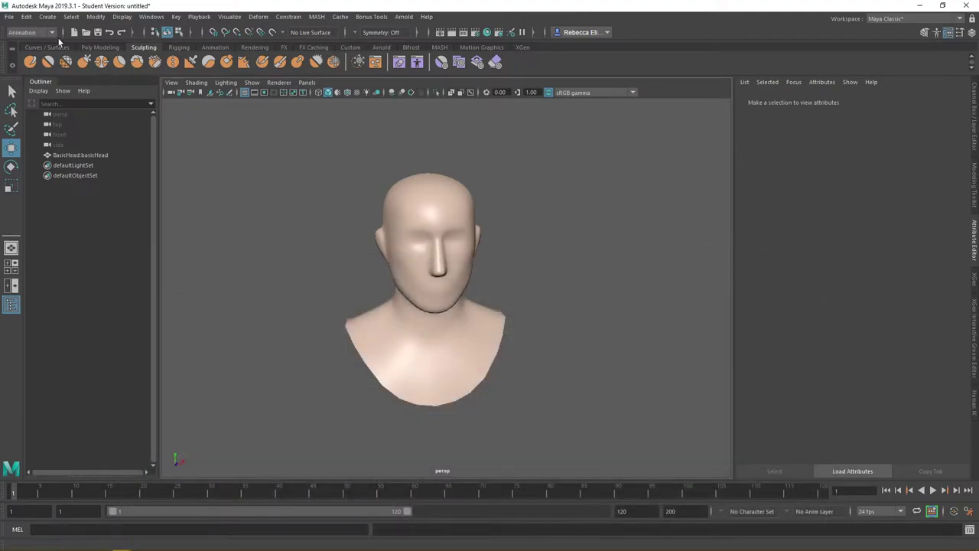
Switch the menu set to Animation, select the head, and show the Deform menu
{"action": "left_click", "coordinate": [52, 33]}
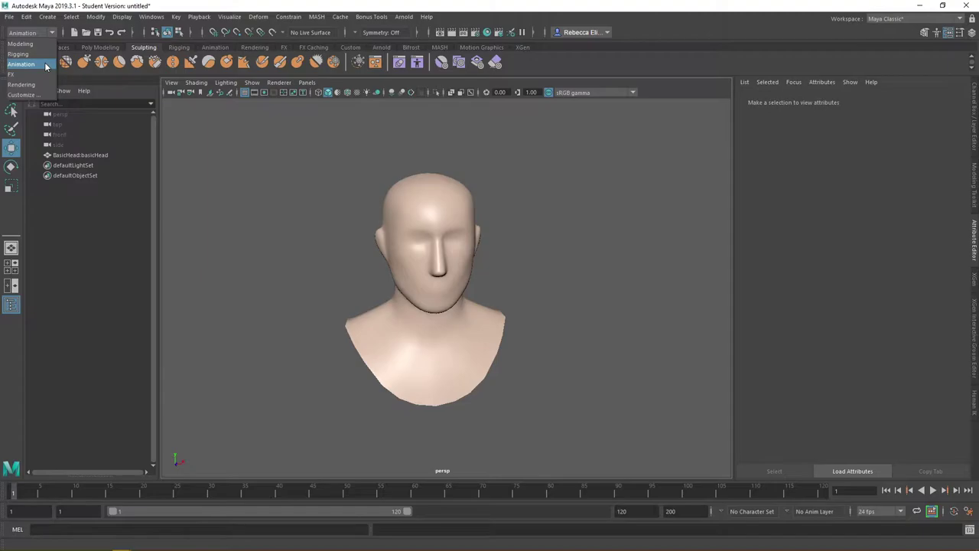
{"action": "left_click", "coordinate": [45, 65]}
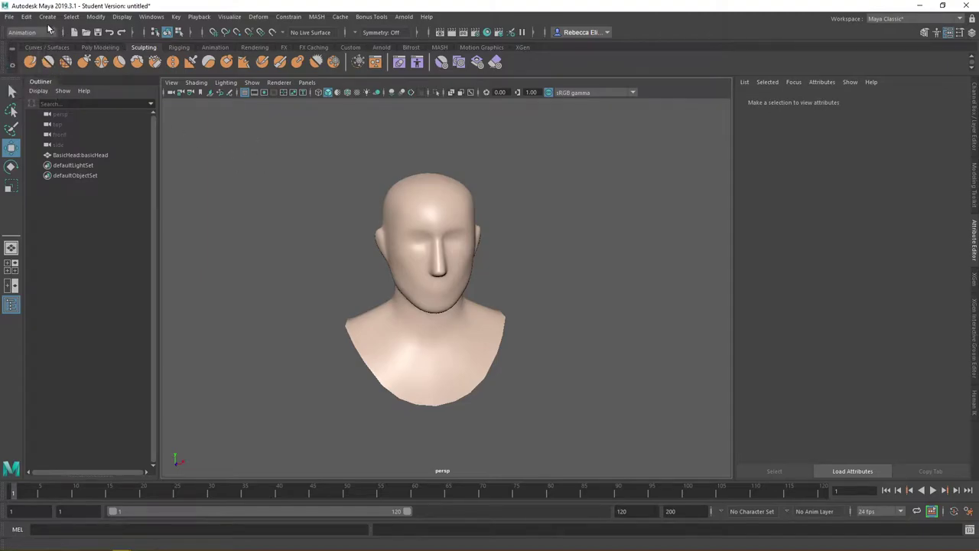
{"action": "left_click", "coordinate": [416, 211]}
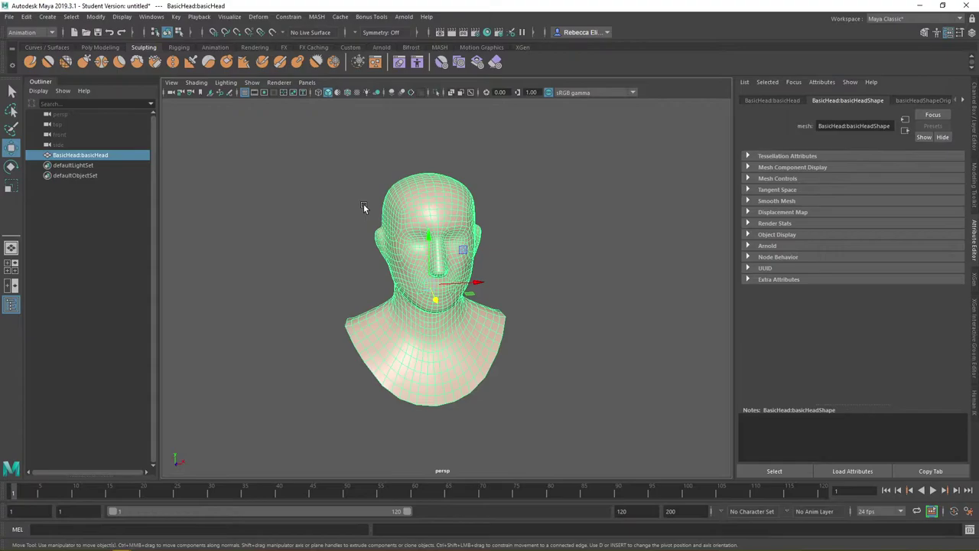
{"action": "left_click", "coordinate": [258, 17]}
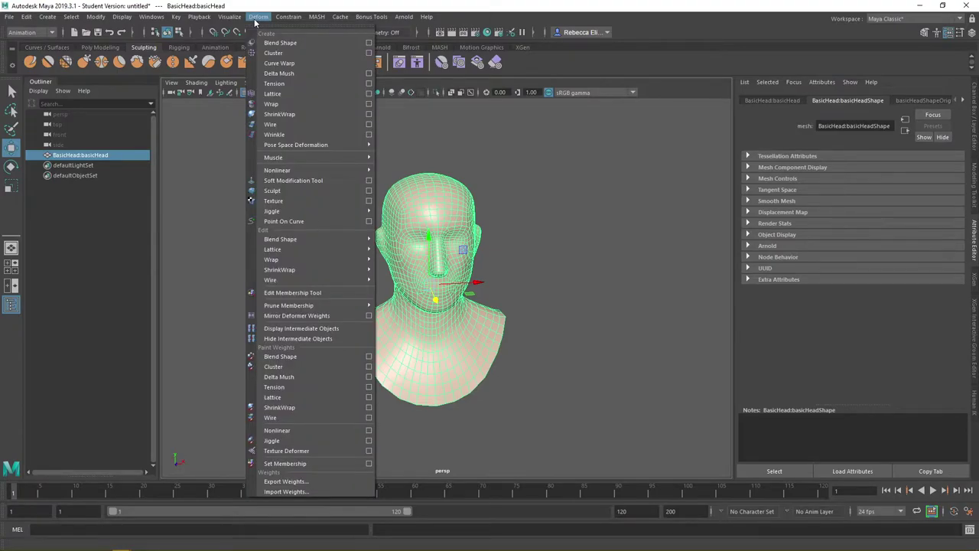
Wrap the head in a lattice (ffd1Lattice, ffd1Base) and view its S 2, T 5, U 2 divisions
{"action": "left_click", "coordinate": [273, 94]}
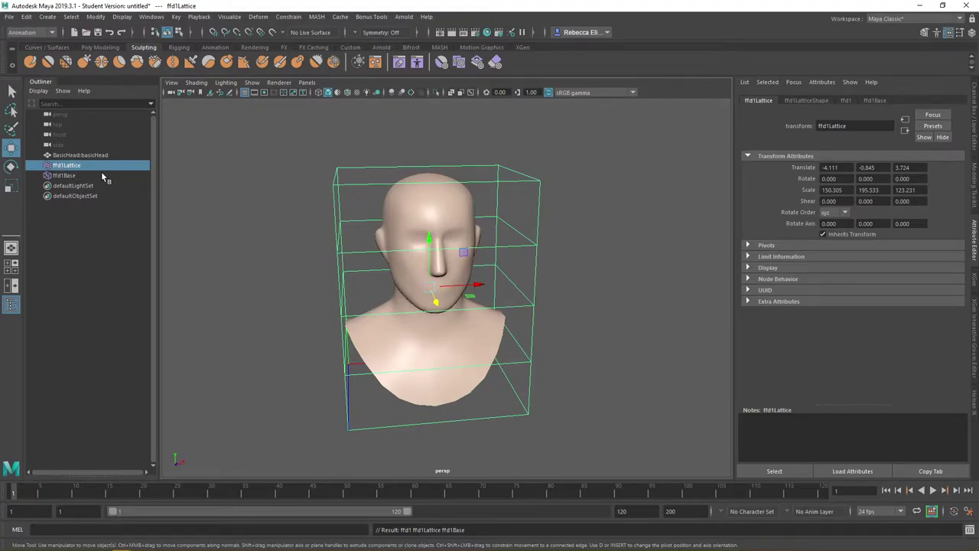
{"action": "left_click", "coordinate": [75, 177]}
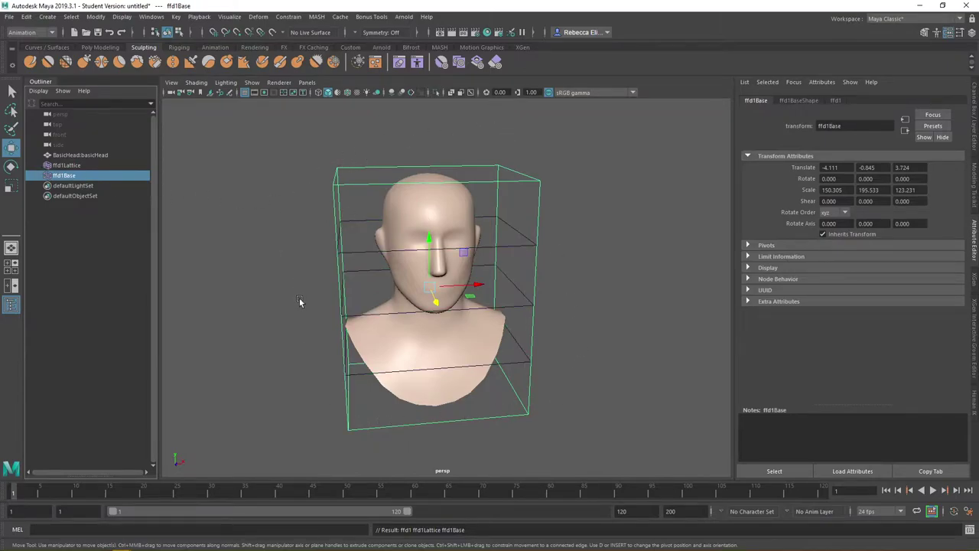
{"action": "left_click", "coordinate": [66, 165]}
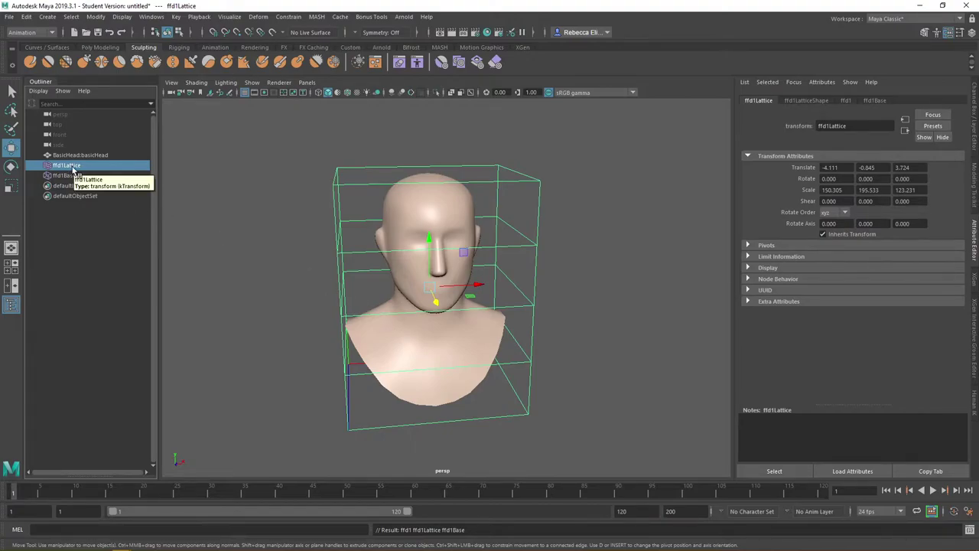
{"action": "left_click", "coordinate": [808, 102]}
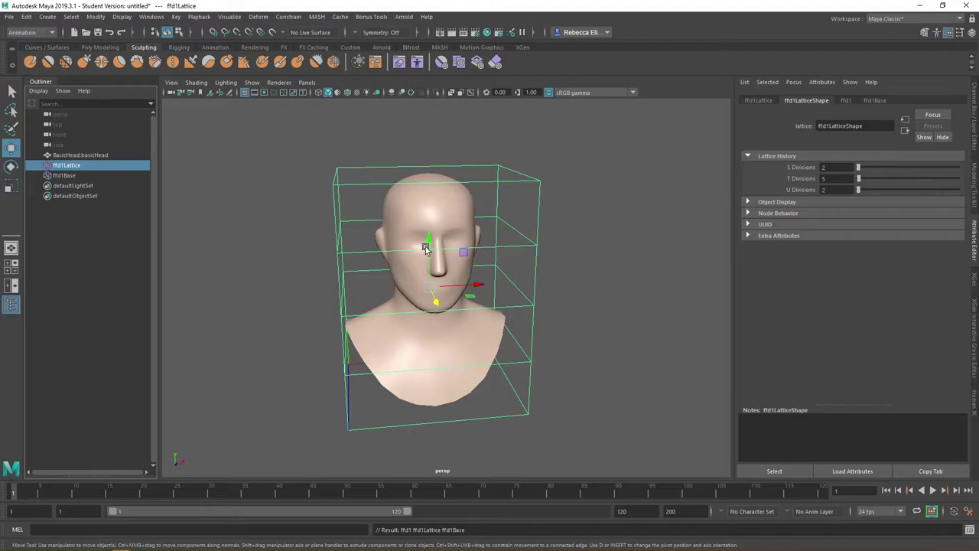
Try shifting the left-side lattice points in point mode, then clear the point selection
{"action": "right_click", "coordinate": [362, 189]}
{"action": "left_click", "coordinate": [362, 162]}
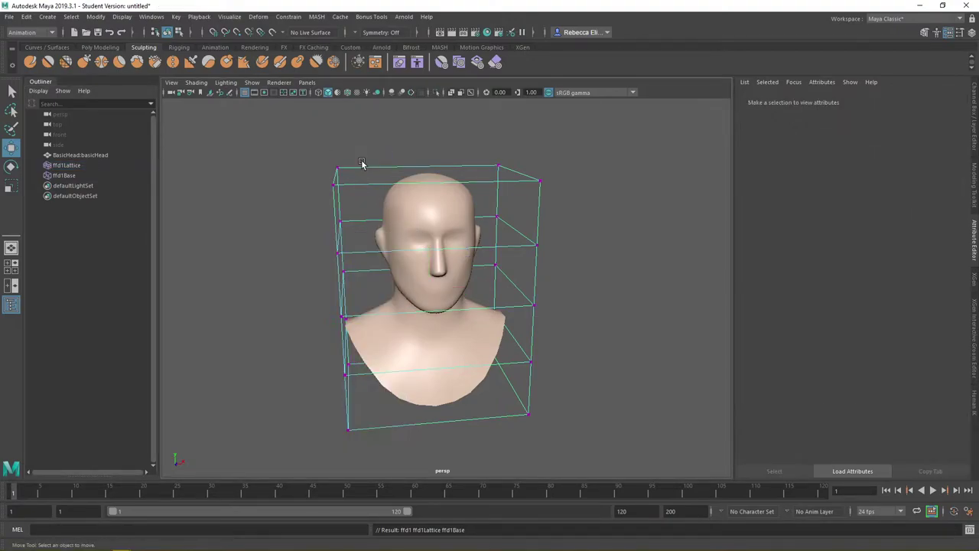
{"action": "left_click_drag", "start_coordinate": [306, 152], "coordinate": [352, 290]}
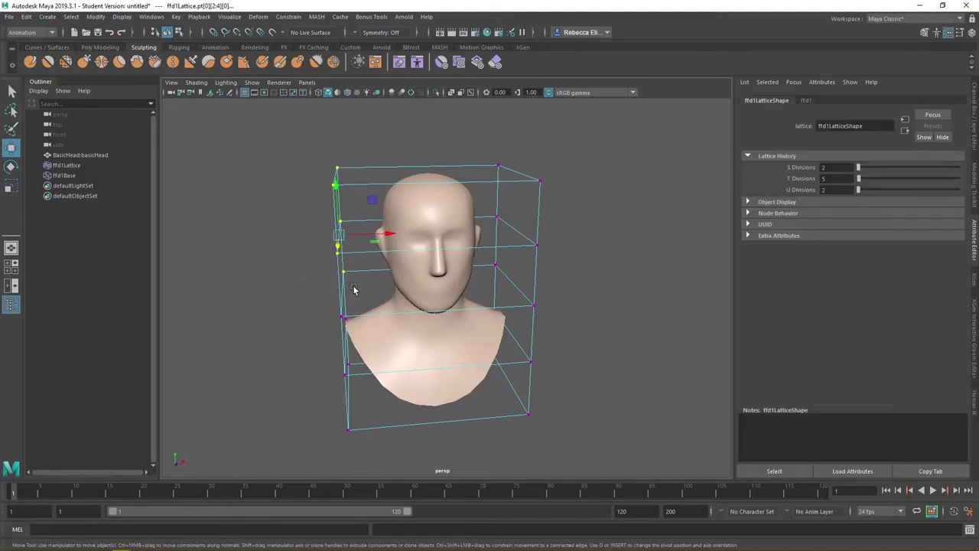
{"action": "mouse_move", "coordinate": [386, 237]}
{"action": "left_mouse_down"}
{"action": "mouse_move", "coordinate": [324, 234]}
{"action": "mouse_move", "coordinate": [452, 240]}
{"action": "mouse_move", "coordinate": [275, 243]}
{"action": "mouse_move", "coordinate": [385, 252]}
{"action": "left_mouse_up"}
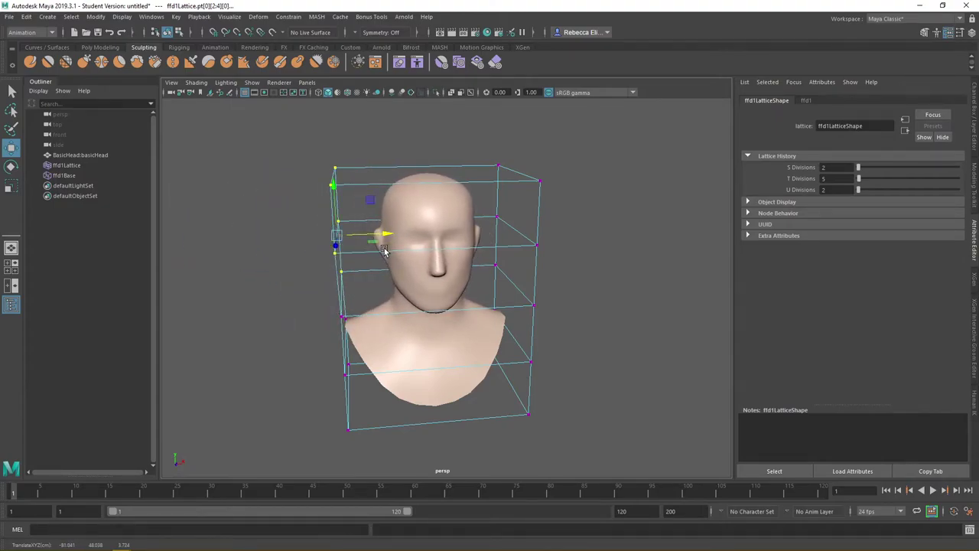
{"action": "left_click", "coordinate": [290, 248]}
Set ffd1Lattice's S and U divisions to 5, making a 5x5x5 cage
{"action": "left_click", "coordinate": [88, 167]}
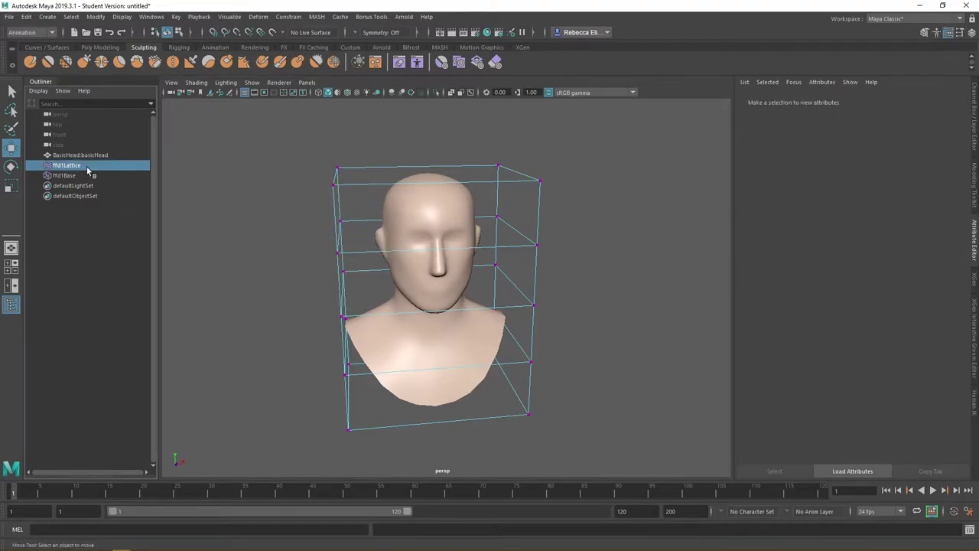
{"action": "double_click", "coordinate": [830, 167]}
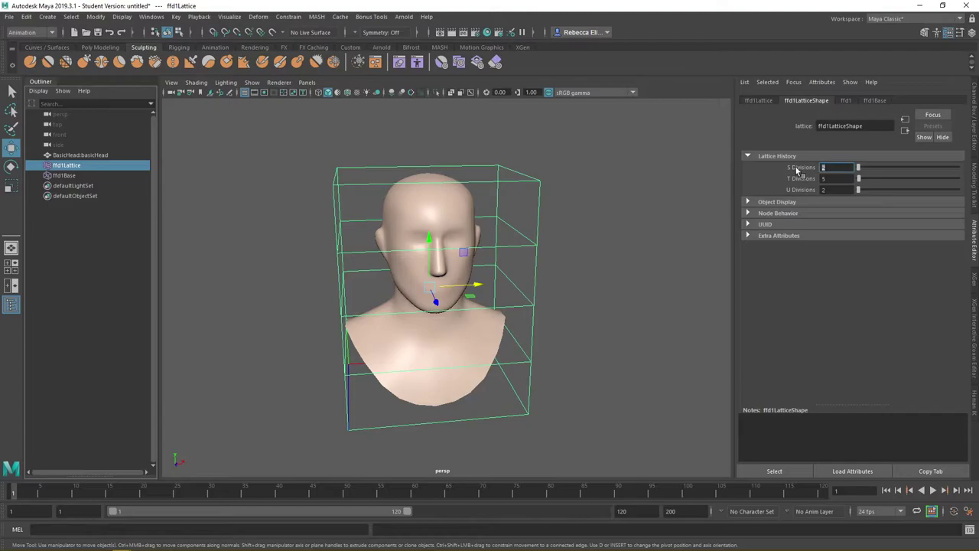
{"action": "type", "text": "5"}
{"action": "key", "text": "Tab"}
{"action": "key", "text": "Tab"}
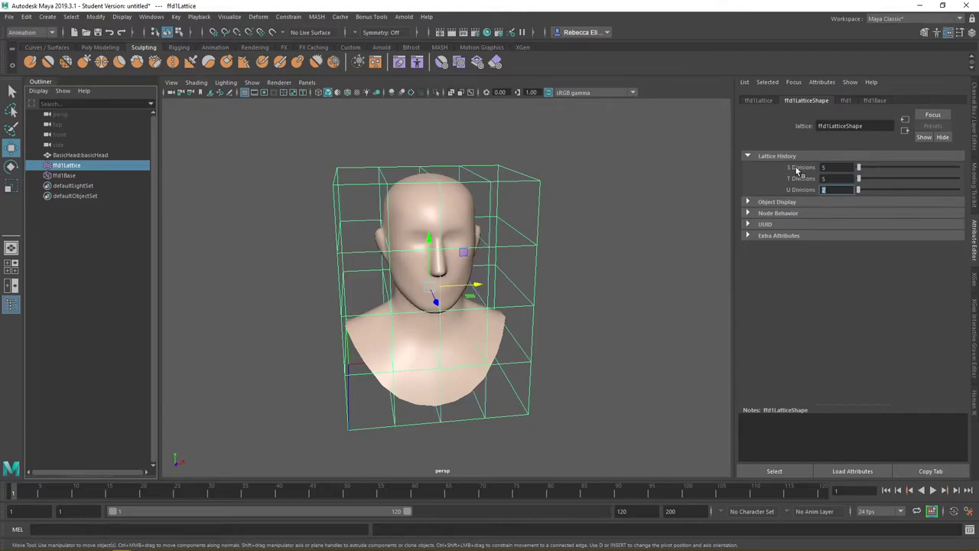
{"action": "type", "text": "5"}
{"action": "key", "text": "Return"}
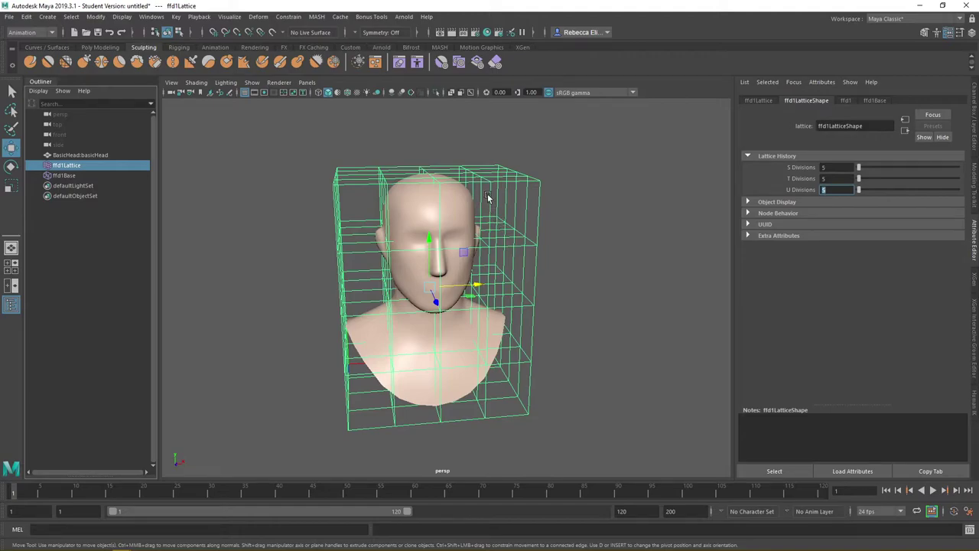
Select the right-side lattice points and move them outward, upward, then partly back in
{"action": "right_click_drag", "start_coordinate": [486, 181], "coordinate": [490, 159]}
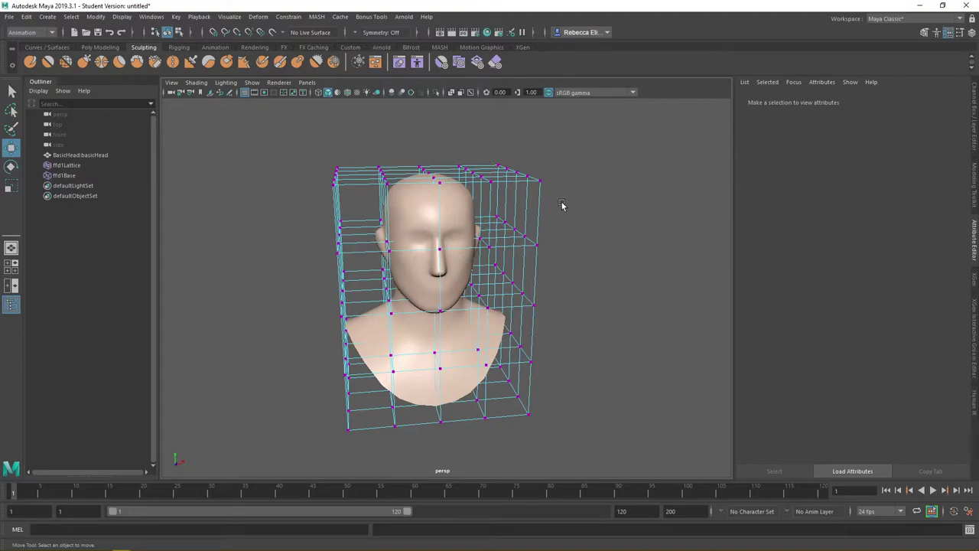
{"action": "mouse_move", "coordinate": [567, 202]}
{"action": "left_mouse_down", "text": "alt"}
{"action": "mouse_move", "coordinate": [451, 186]}
{"action": "mouse_move", "coordinate": [466, 199]}
{"action": "mouse_move", "coordinate": [559, 206]}
{"action": "mouse_move", "coordinate": [559, 197]}
{"action": "left_mouse_up", "text": "alt"}
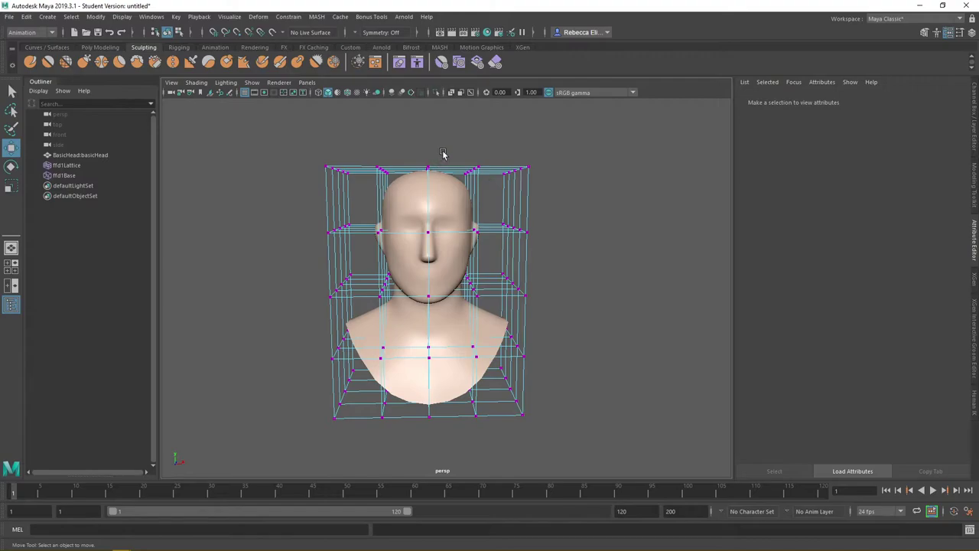
{"action": "left_click_drag", "start_coordinate": [448, 148], "coordinate": [564, 443]}
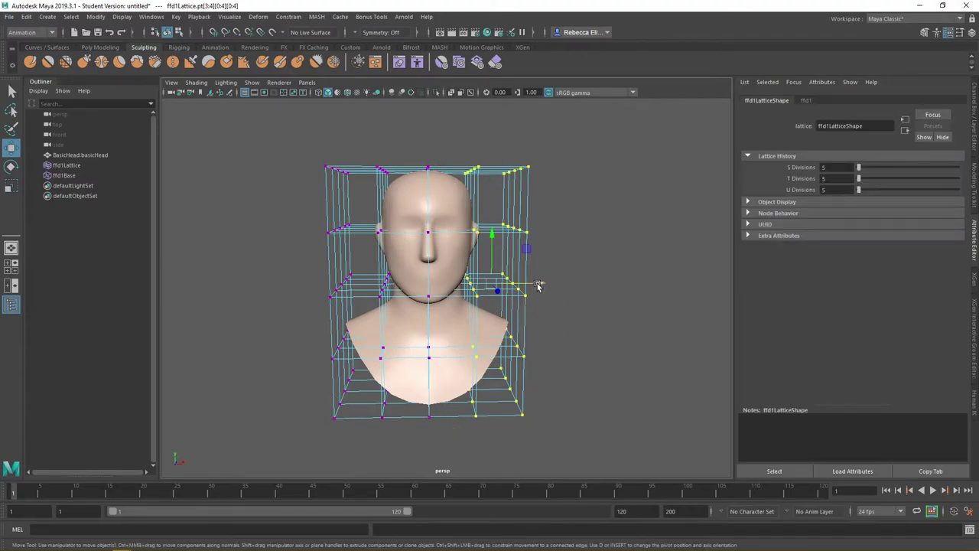
{"action": "left_click_drag", "start_coordinate": [537, 290], "coordinate": [572, 287]}
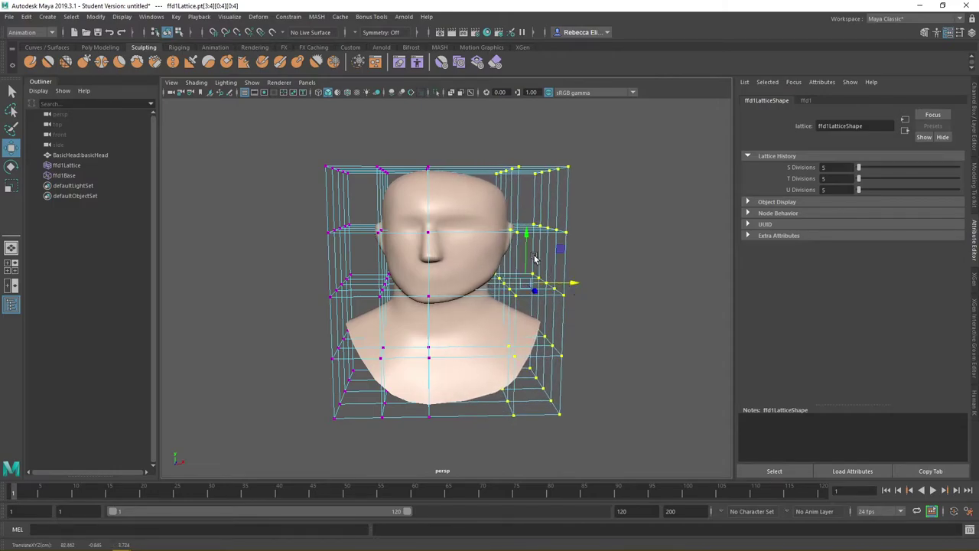
{"action": "left_click_drag", "start_coordinate": [524, 244], "coordinate": [524, 203]}
{"action": "mouse_move", "coordinate": [542, 256]}
{"action": "left_mouse_down"}
{"action": "mouse_move", "coordinate": [512, 253]}
{"action": "mouse_move", "coordinate": [530, 250]}
{"action": "mouse_move", "coordinate": [529, 271]}
{"action": "mouse_move", "coordinate": [540, 267]}
{"action": "left_mouse_up"}
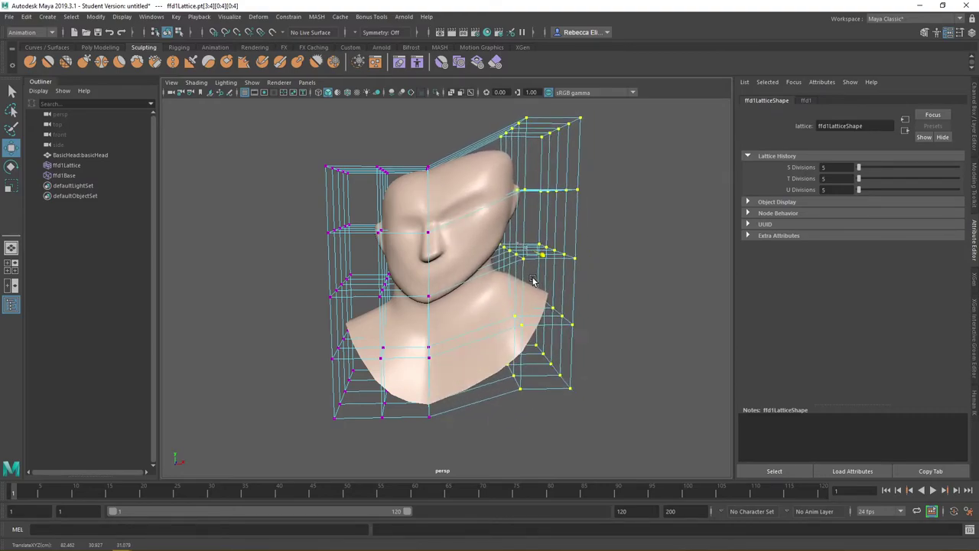
Select the left-side lattice points and pull them outward and upward
{"action": "left_click_drag", "start_coordinate": [298, 137], "coordinate": [395, 459]}
{"action": "left_click_drag", "start_coordinate": [405, 284], "coordinate": [351, 285]}
{"action": "left_click_drag", "start_coordinate": [309, 232], "coordinate": [330, 206]}
{"action": "left_click_drag", "start_coordinate": [416, 148], "coordinate": [415, 191], "text": "alt"}
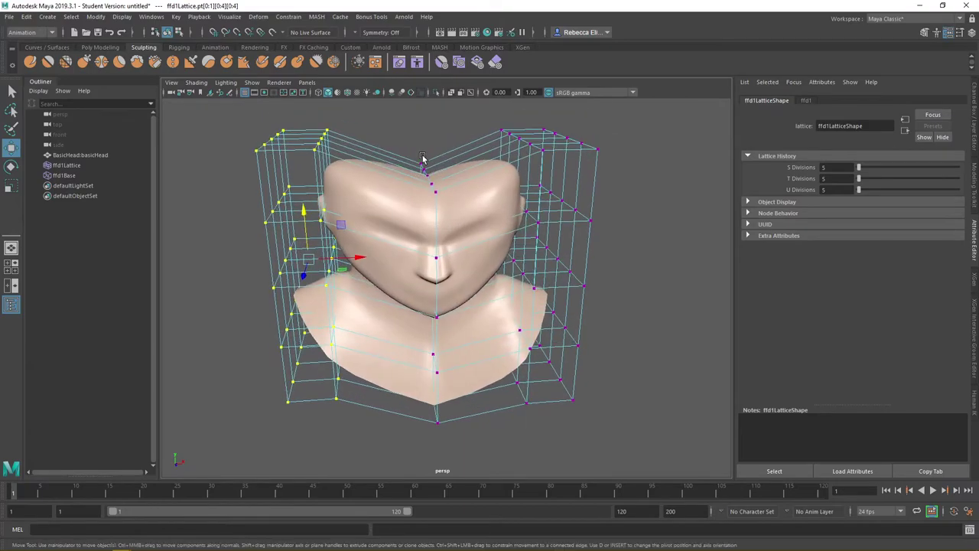
Select the head and slide it sideways along X through the lattice
{"action": "left_click", "coordinate": [410, 197]}
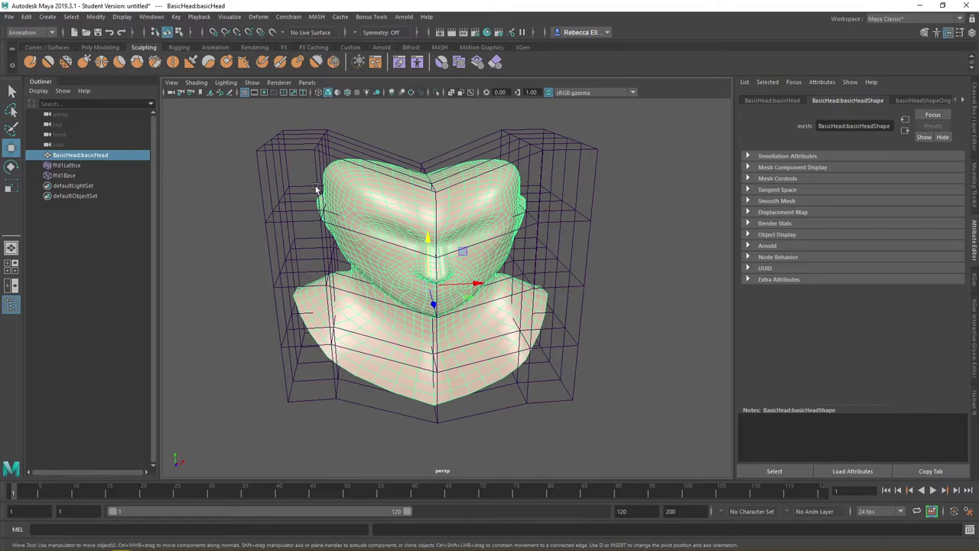
{"action": "key", "text": "q"}
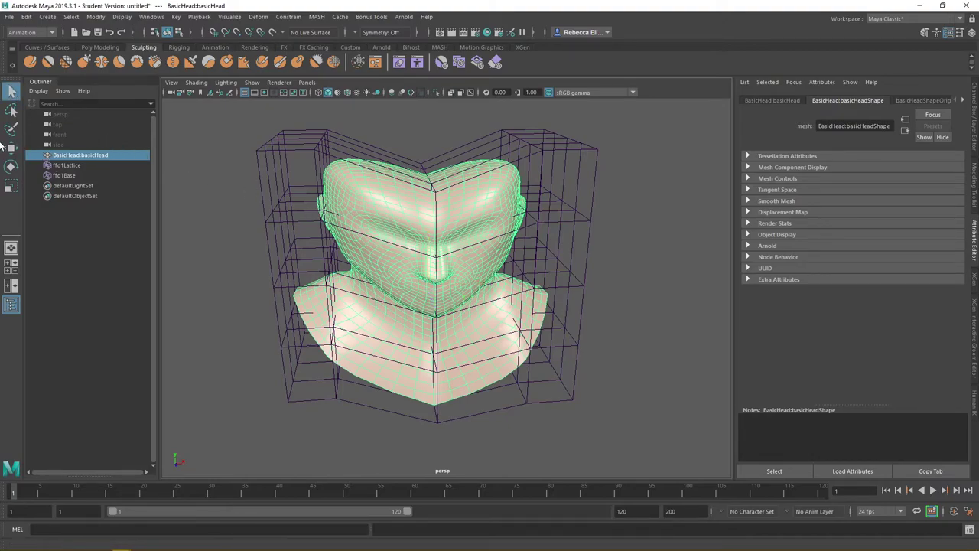
{"action": "key", "text": "w"}
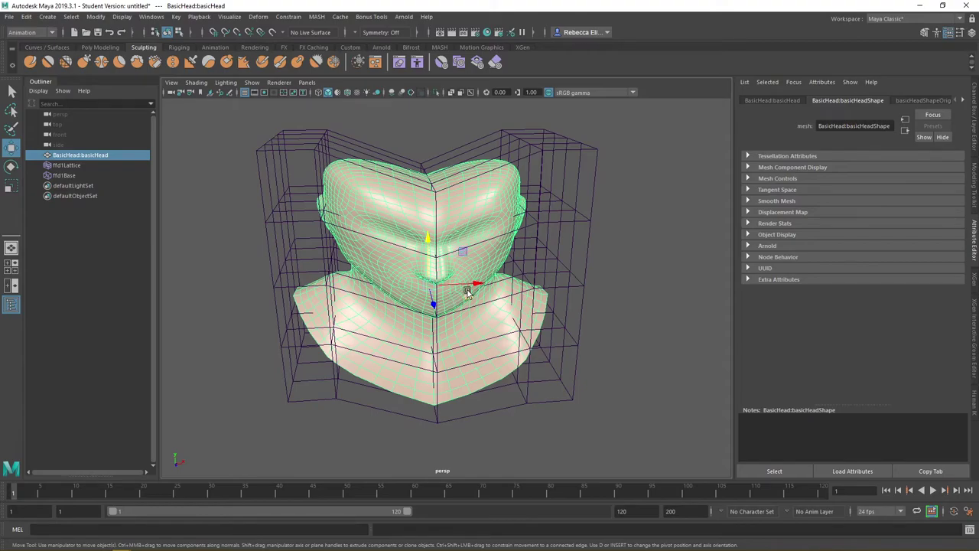
{"action": "scroll", "coordinate": [588, 252], "scroll_direction": "down", "scroll_amount": 3}
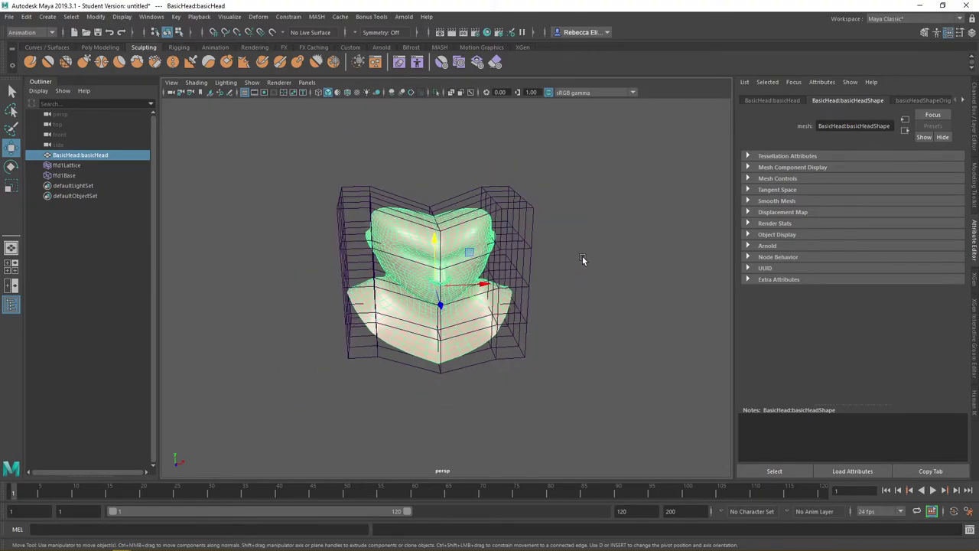
{"action": "mouse_move", "coordinate": [574, 264]}
{"action": "left_mouse_down", "text": "alt"}
{"action": "mouse_move", "coordinate": [524, 250]}
{"action": "mouse_move", "coordinate": [389, 259]}
{"action": "mouse_move", "coordinate": [569, 254]}
{"action": "left_mouse_up", "text": "alt"}
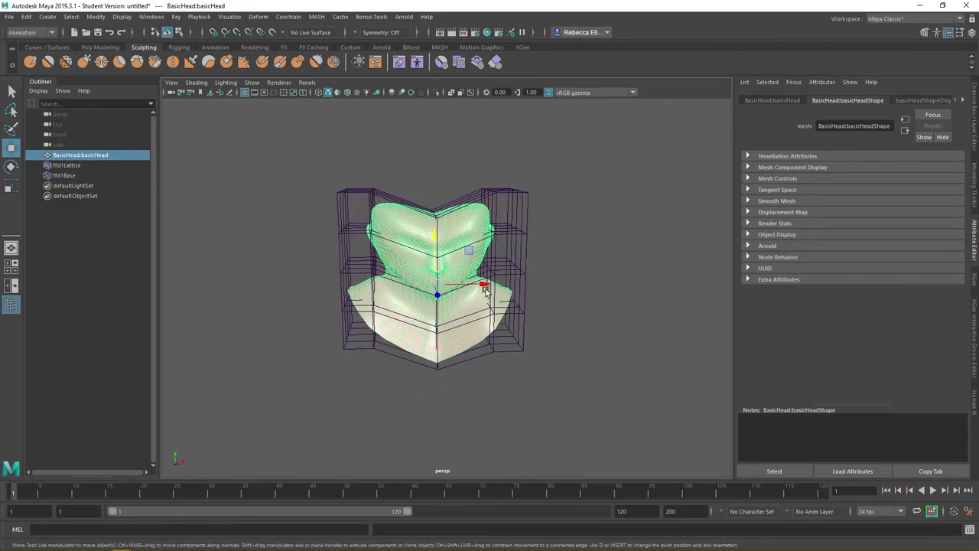
{"action": "left_click_drag", "start_coordinate": [482, 285], "coordinate": [483, 266]}
Slide the head along its depth (Z) through the lattice and view it from behind
{"action": "left_click_drag", "start_coordinate": [365, 268], "coordinate": [419, 279], "text": "alt"}
{"action": "mouse_move", "coordinate": [501, 280]}
{"action": "left_mouse_down"}
{"action": "mouse_move", "coordinate": [579, 283]}
{"action": "mouse_move", "coordinate": [411, 273]}
{"action": "mouse_move", "coordinate": [509, 273]}
{"action": "left_mouse_up"}
{"action": "key", "text": "space"}
{"action": "left_click", "coordinate": [570, 264]}
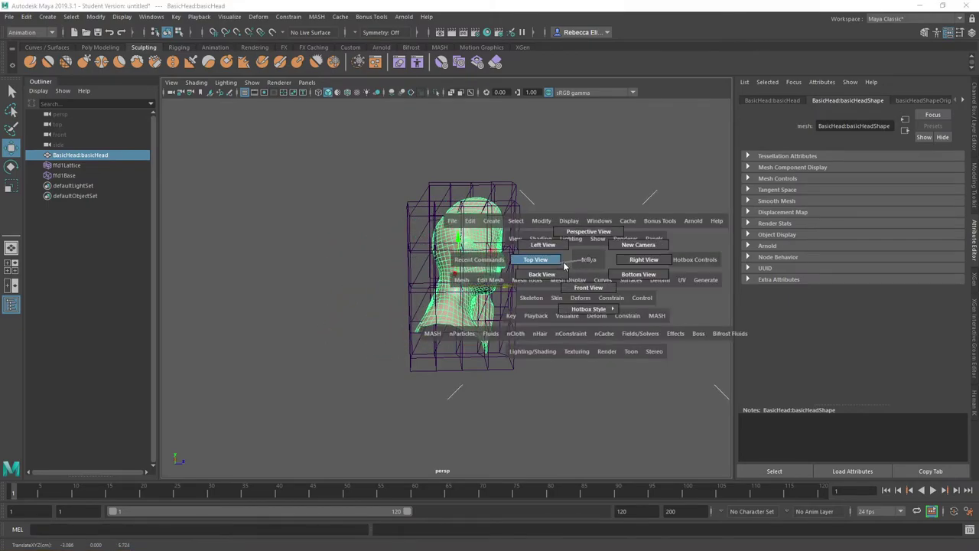
{"action": "left_click_drag", "start_coordinate": [585, 254], "coordinate": [472, 248], "text": "alt"}
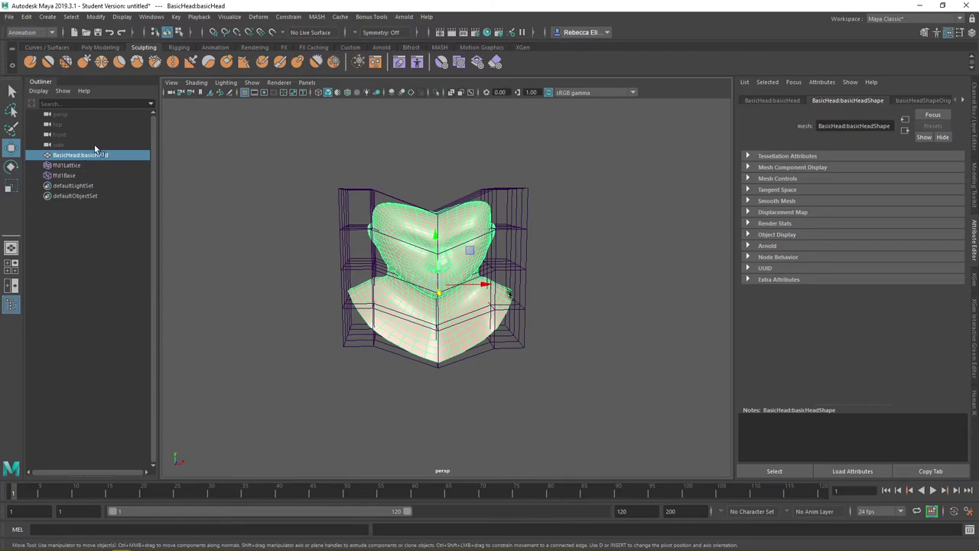
Delete the head's history via Edit > Delete by Type > History, baking the lattice bend
{"action": "left_click", "coordinate": [25, 17]}
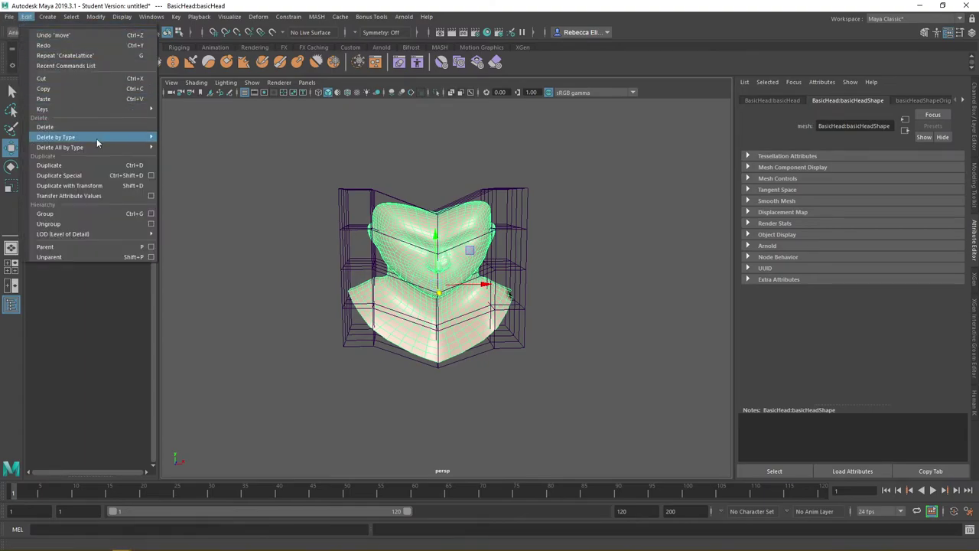
{"action": "mouse_move", "coordinate": [103, 139]}
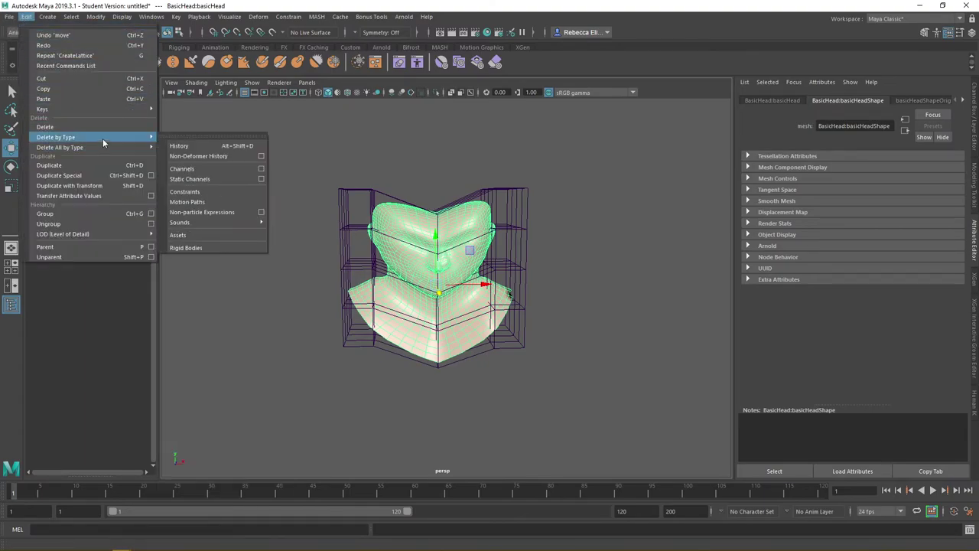
{"action": "left_click", "coordinate": [205, 145]}
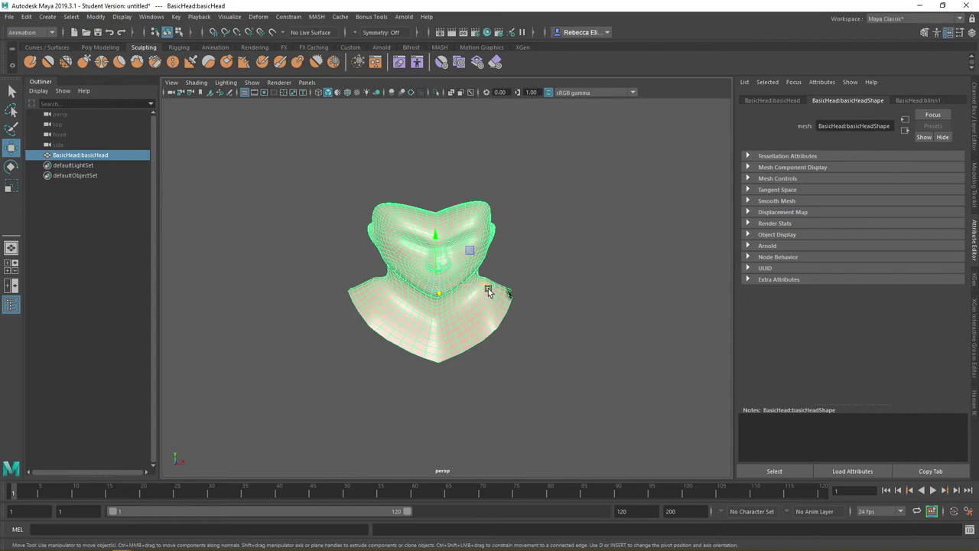
Slide the finished bent head to the left along its X axis
{"action": "left_click_drag", "start_coordinate": [490, 287], "coordinate": [727, 279]}
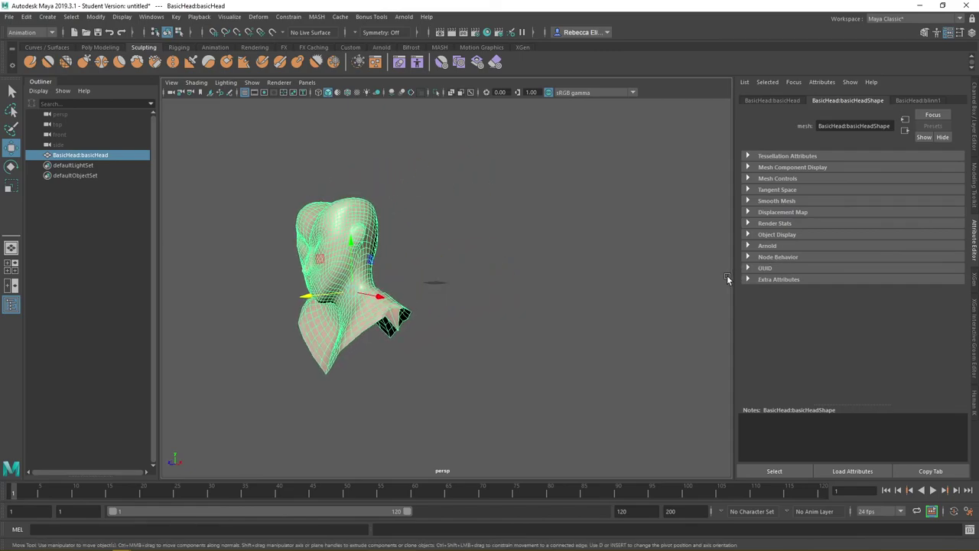